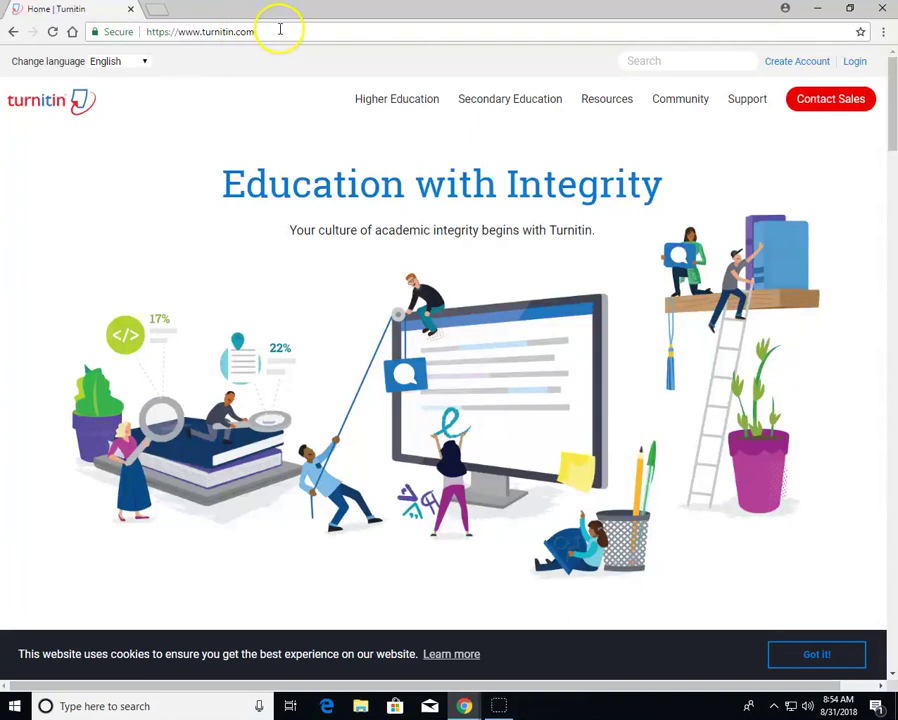
Go from the Turnitin home page to the Create a User Profile page via Create Account
click(808, 68)
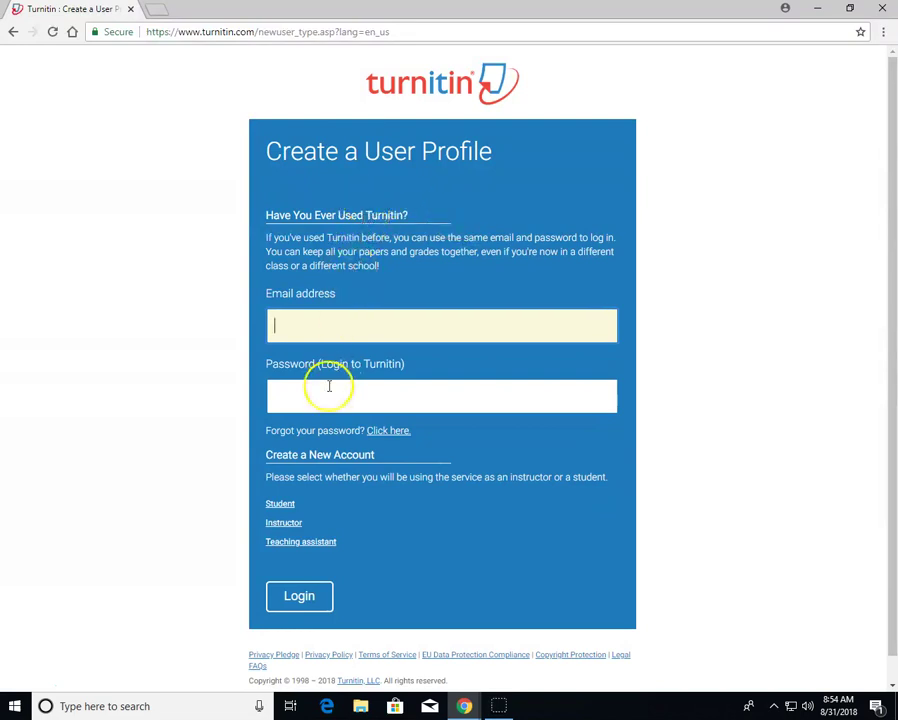
scroll(331, 452, down, 1)
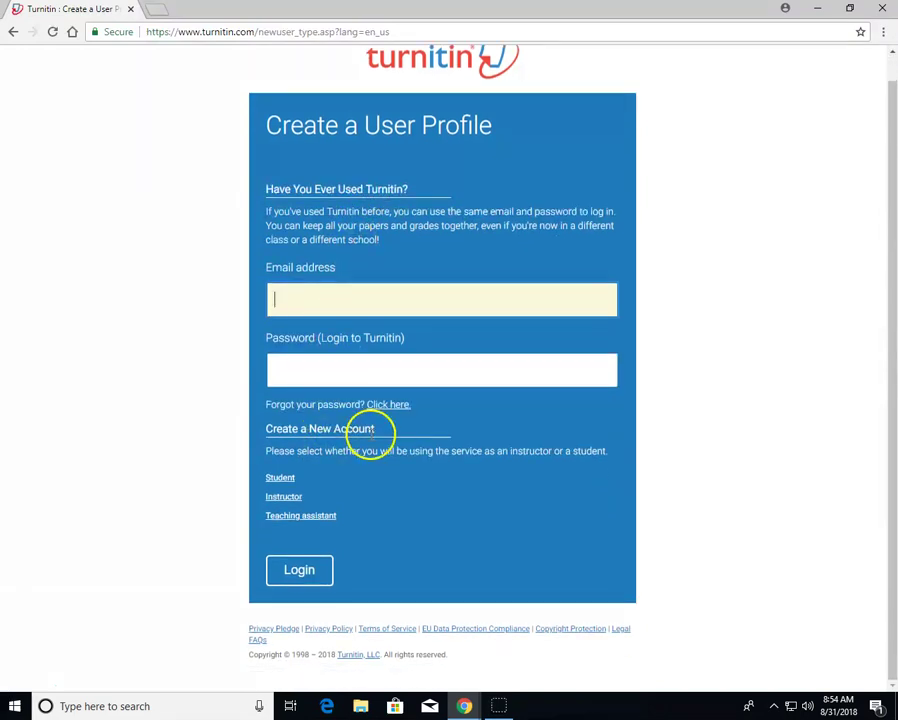
Choose Student under Create a New Account to open the student signup form
click(281, 481)
scroll(320, 442, down, 2)
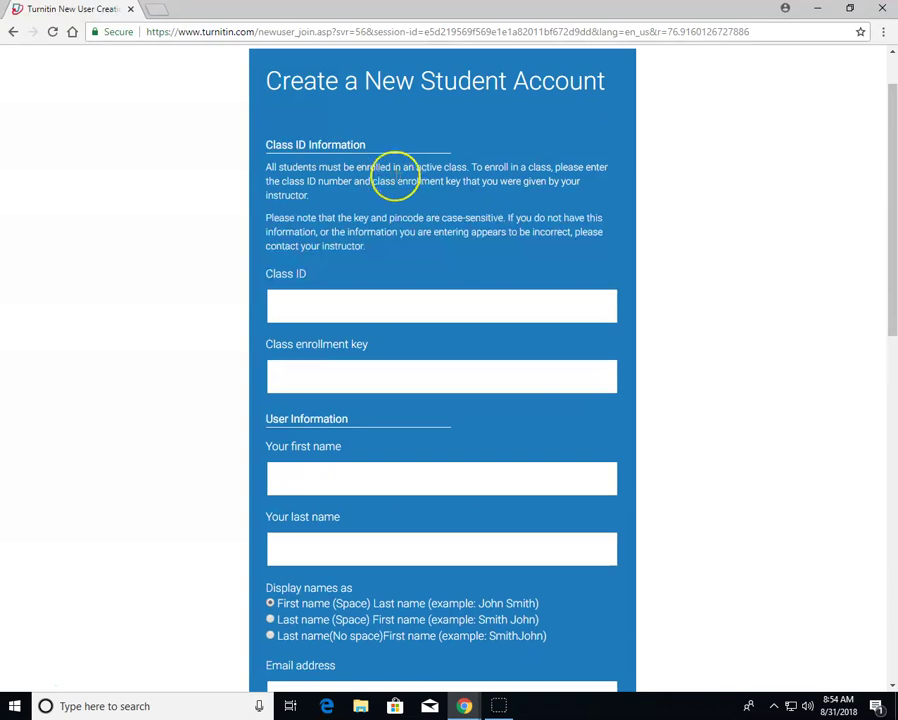
click(395, 176)
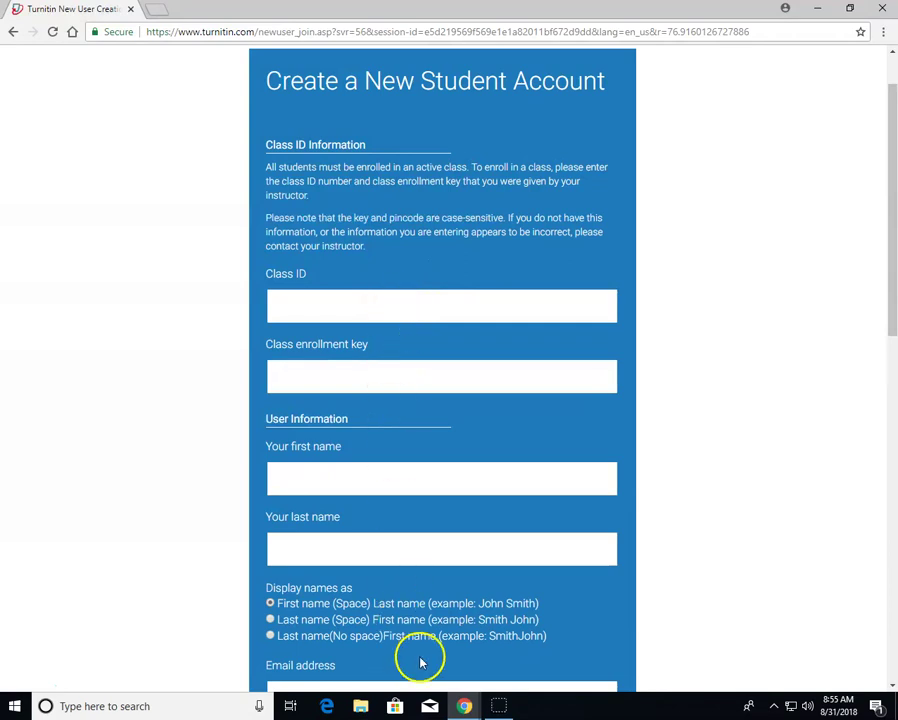
click(465, 706)
In the itslearning Library, copy class A3's Class ID from the Turnitin Account Info list
click(392, 625)
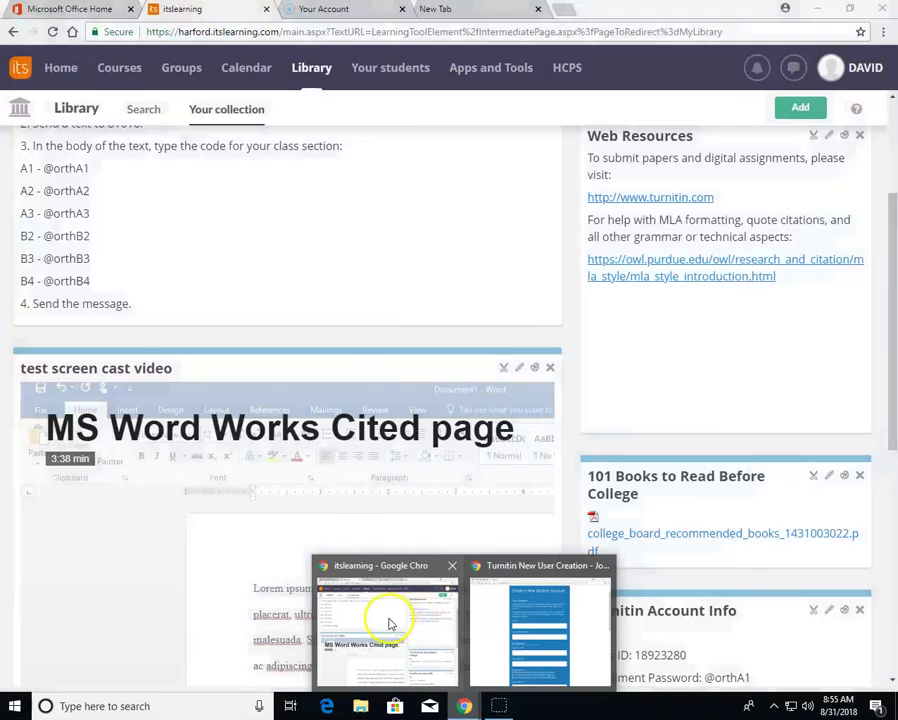
scroll(297, 309, up, 3)
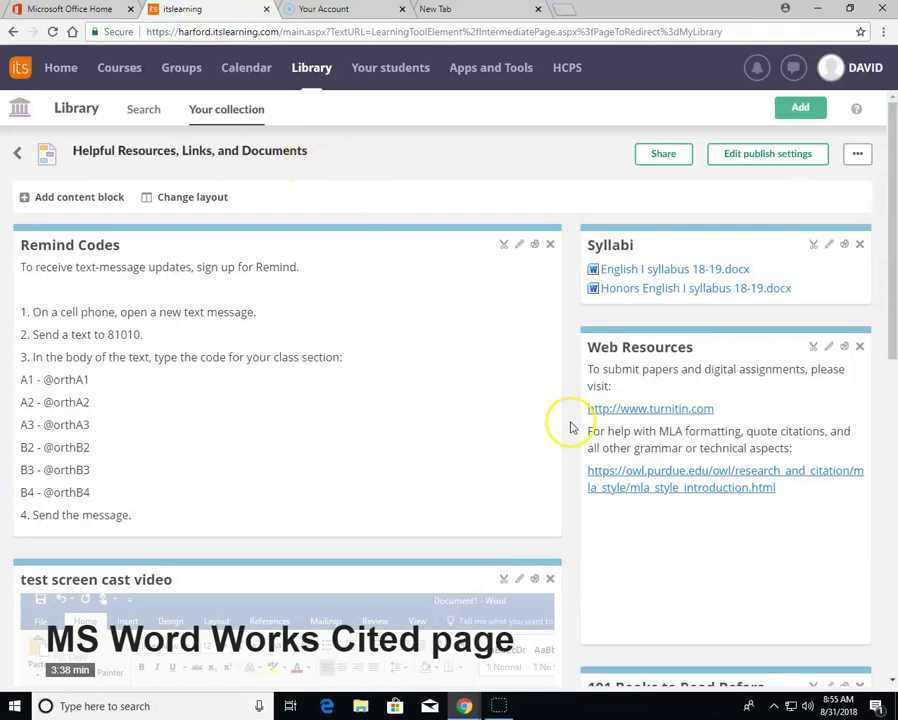
scroll(570, 424, down, 3)
scroll(570, 424, down, 3)
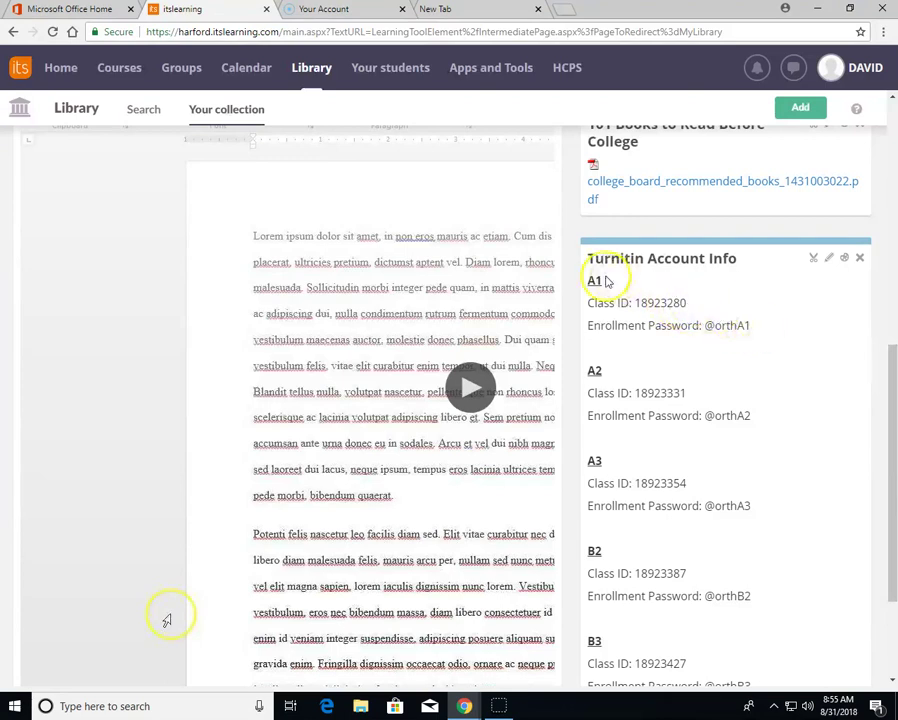
scroll(634, 279, down, 1)
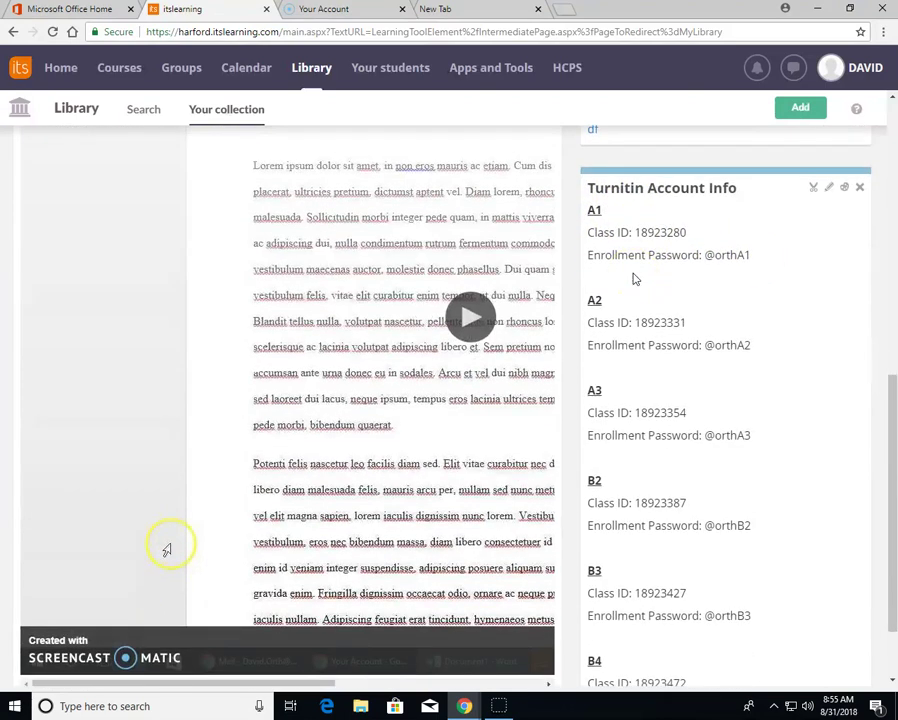
click(617, 212)
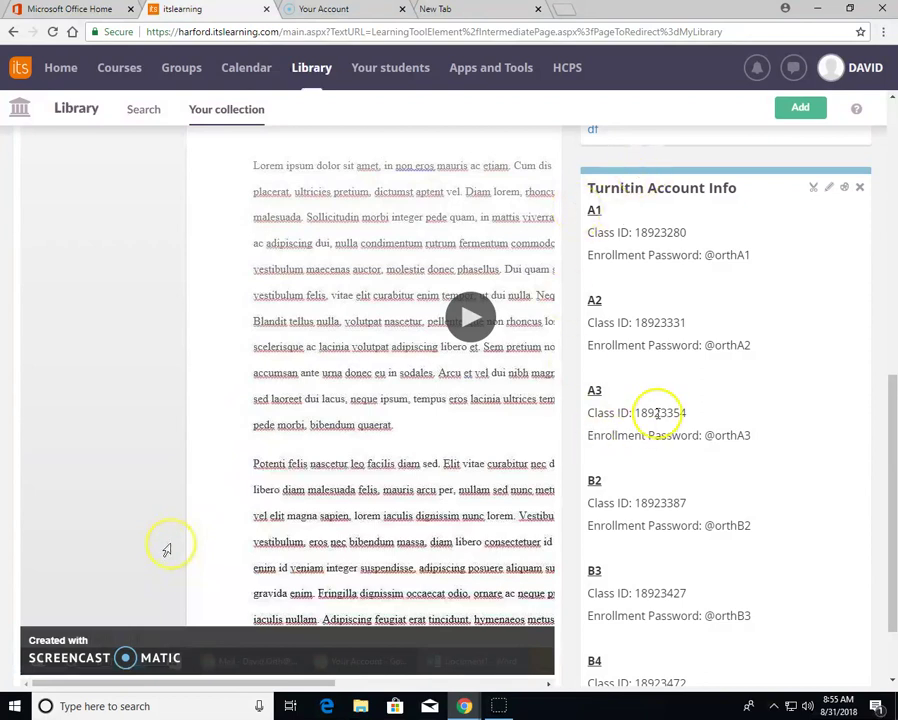
drag(690, 413, 634, 415)
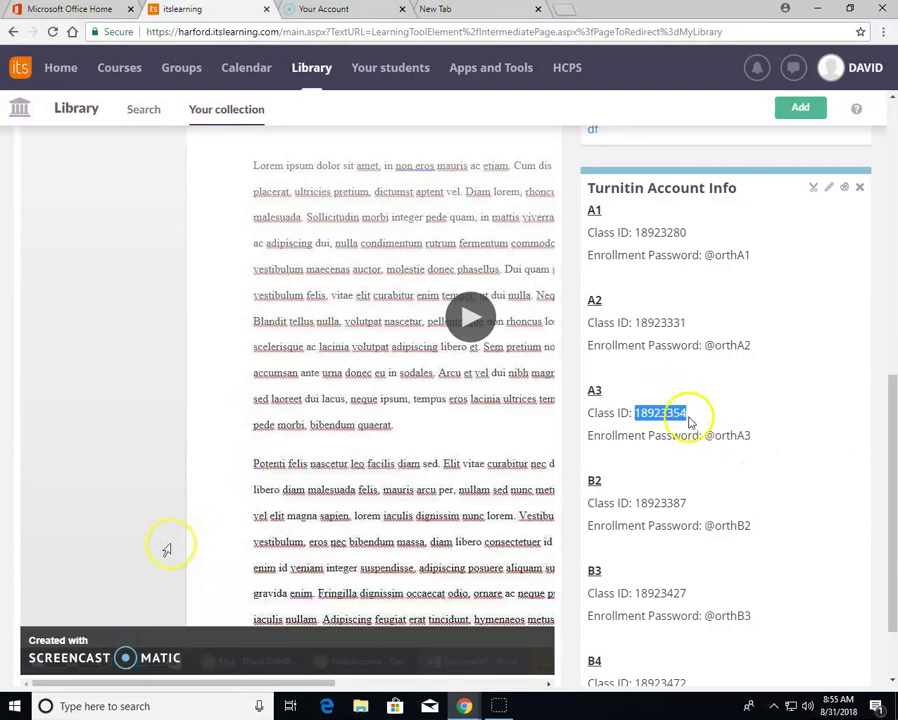
right_click(667, 414)
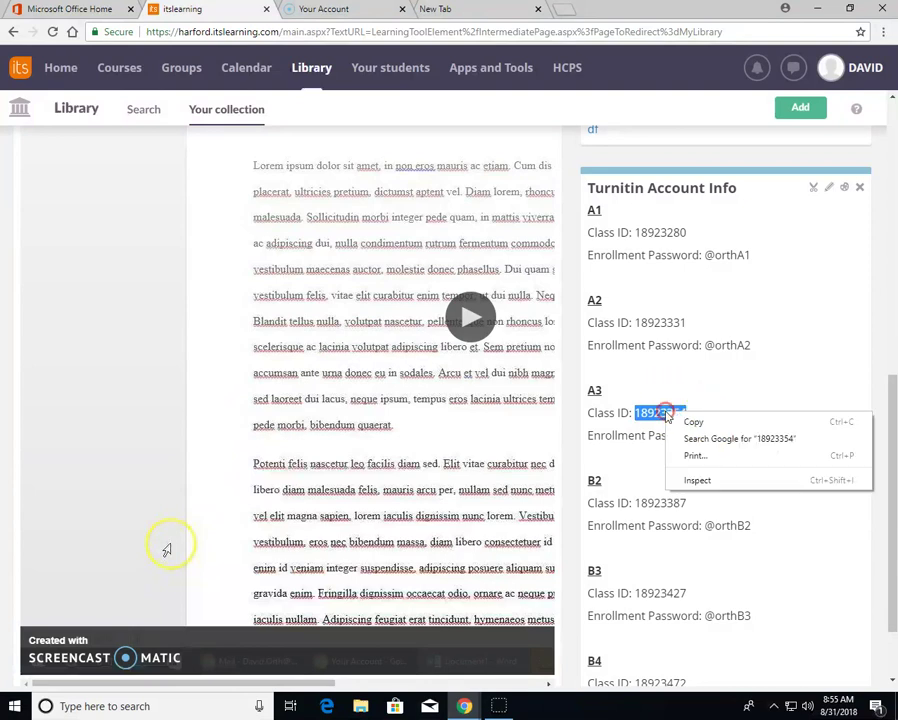
click(692, 421)
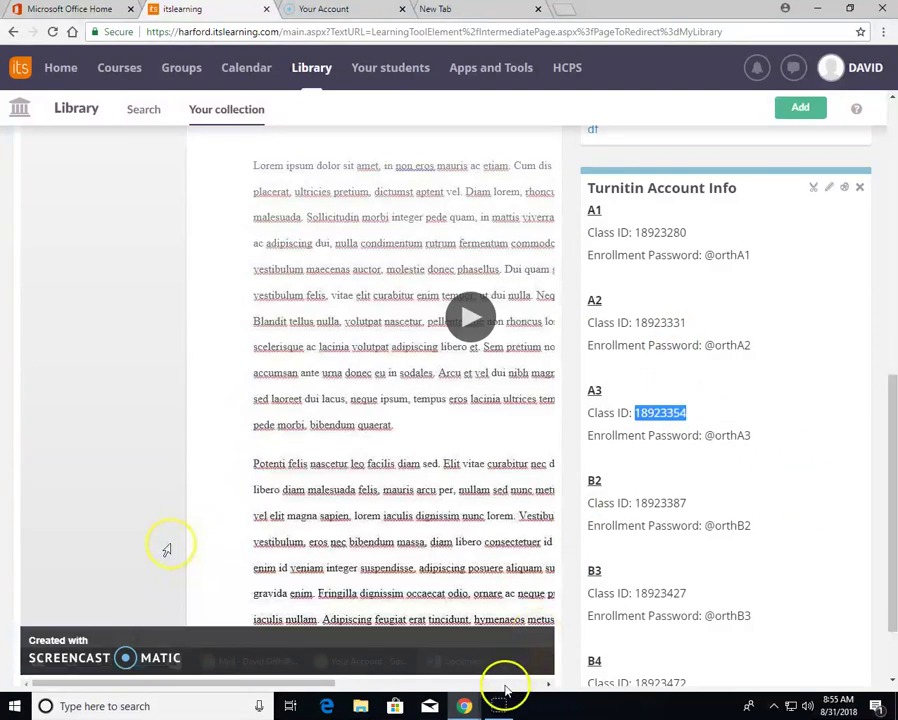
Paste the copied A3 Class ID into the Class ID field of the Turnitin form
click(464, 706)
click(506, 618)
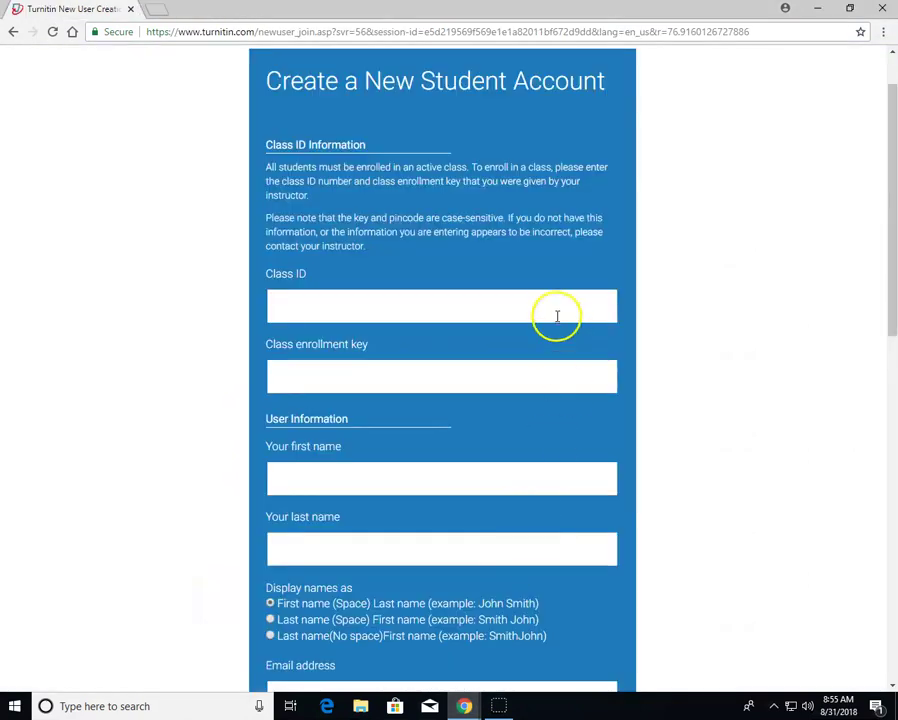
click(473, 301)
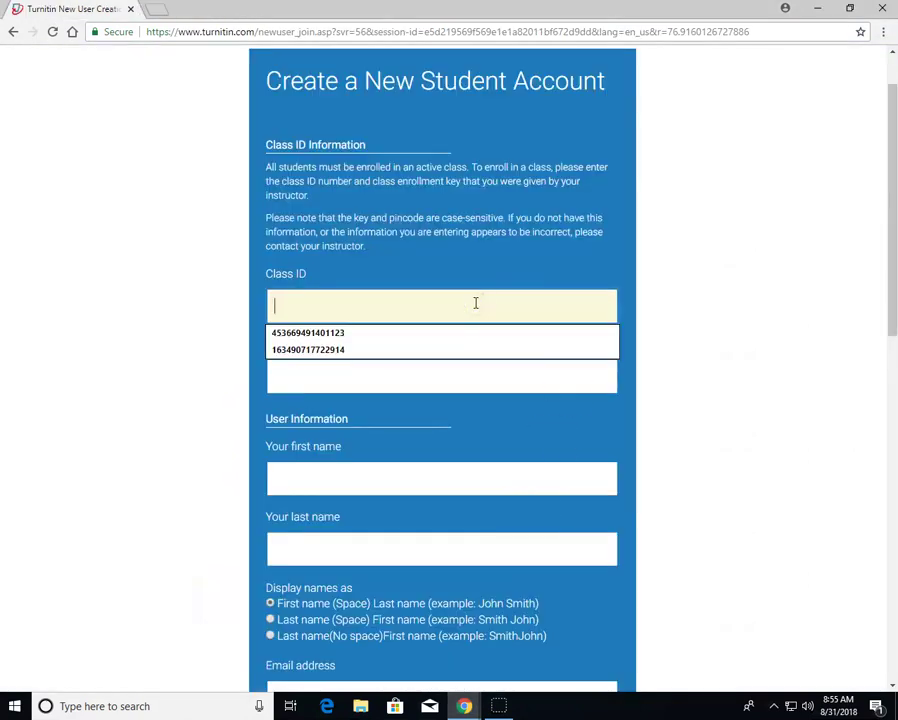
key(ctrl+v)
Copy the A3 enrollment key from itslearning and paste it into Class enrollment key
click(441, 365)
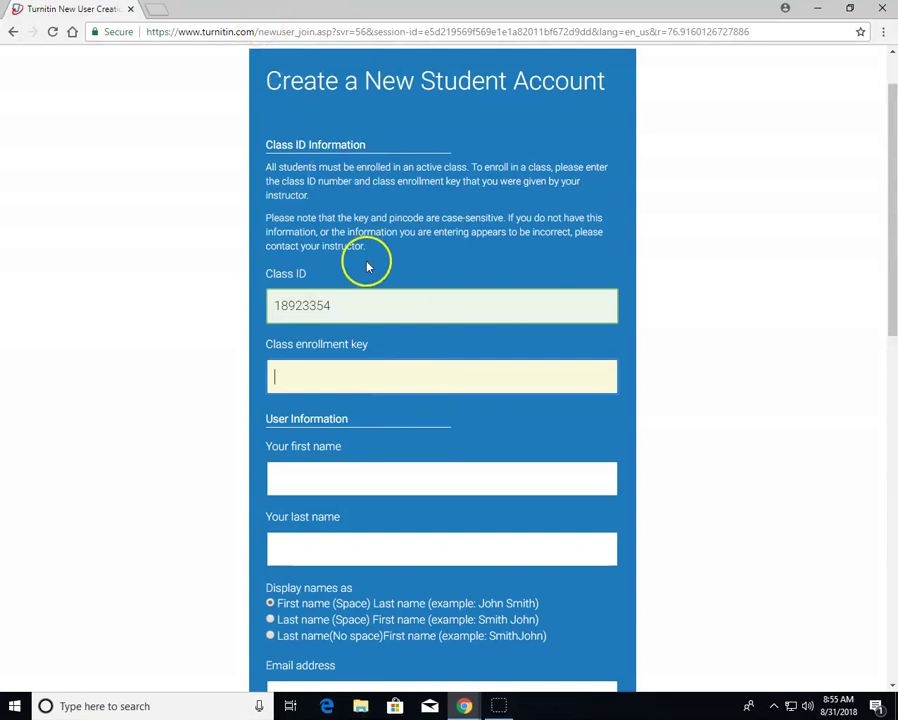
key(alt+Tab)
drag(751, 436, 704, 435)
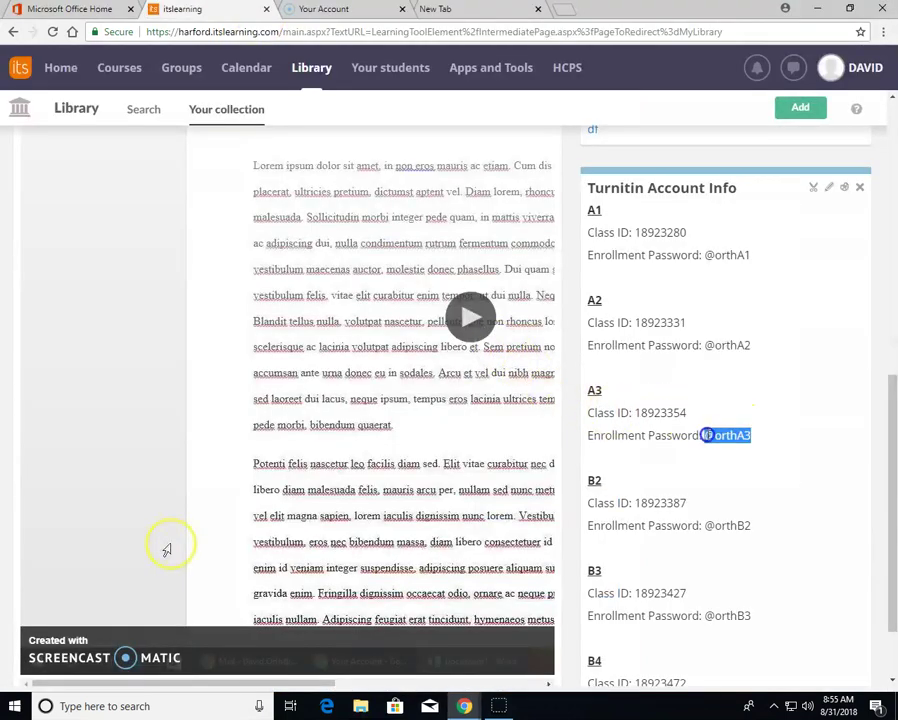
key(ctrl+c)
key(alt+Tab)
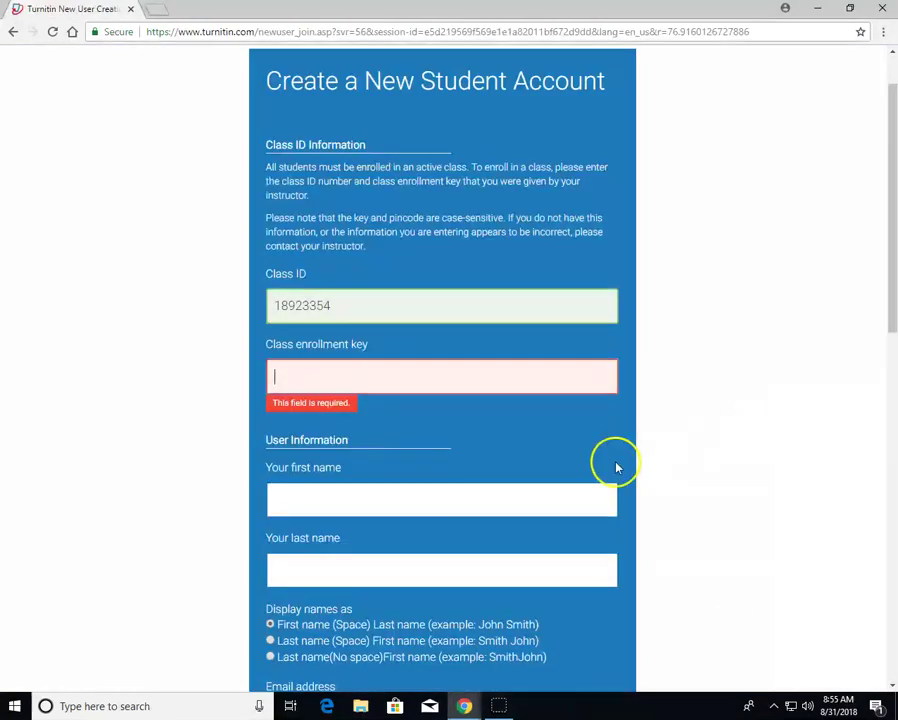
key(ctrl+v)
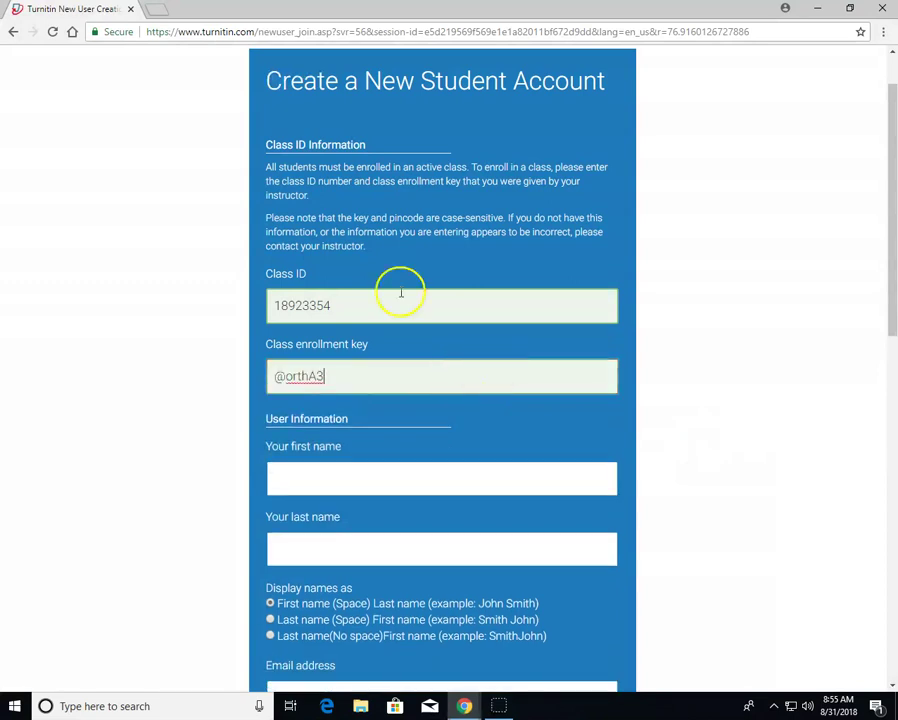
scroll(540, 276, down, 2)
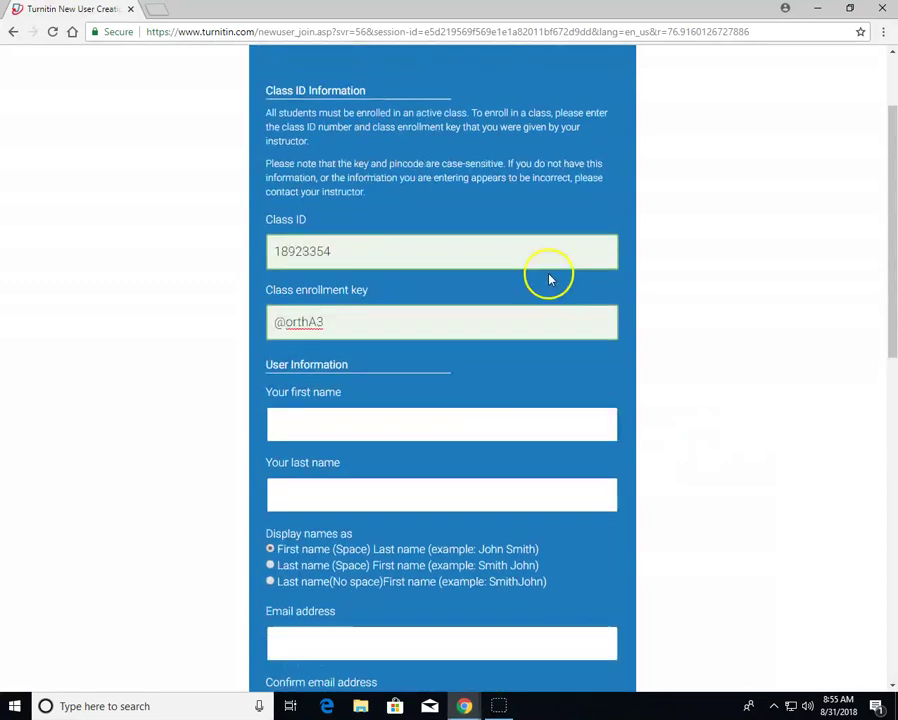
Fill in the student's first name and last name fields
scroll(436, 245, down, 1)
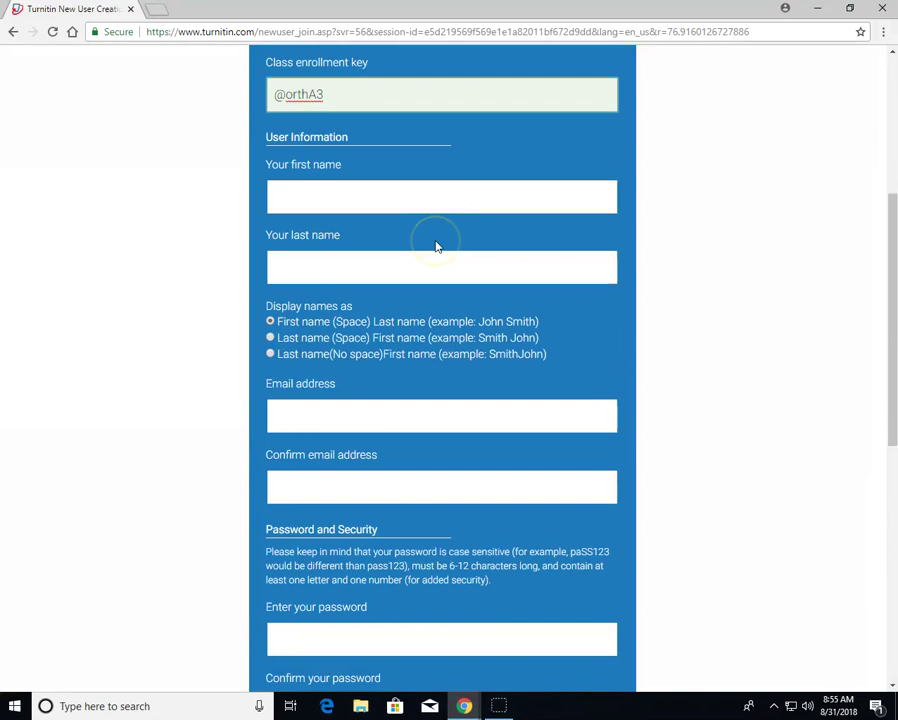
scroll(436, 245, up, 1)
scroll(436, 245, down, 1)
click(416, 200)
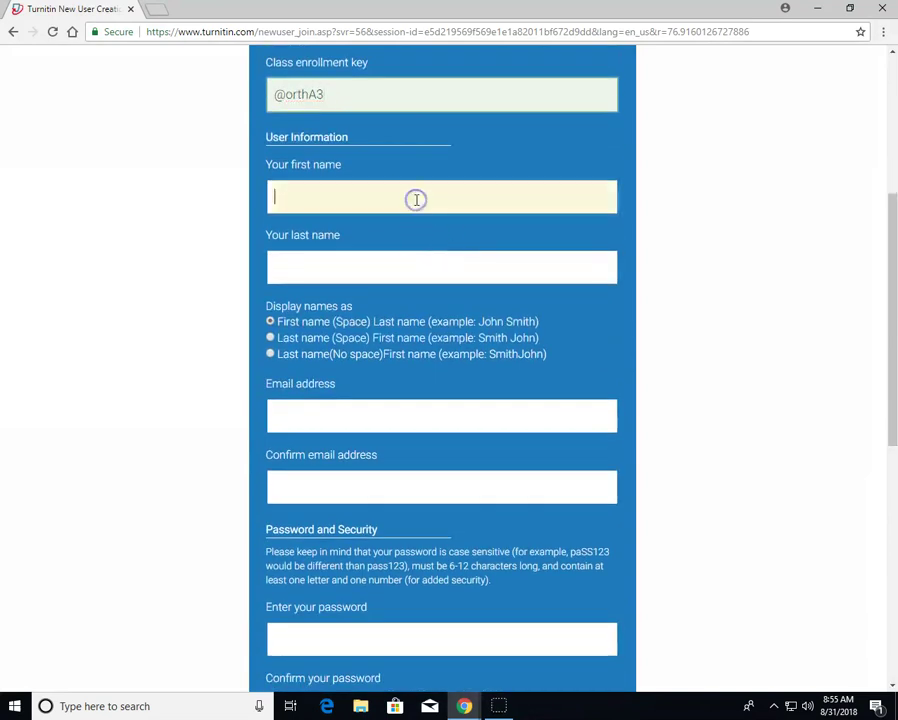
key(Tab)
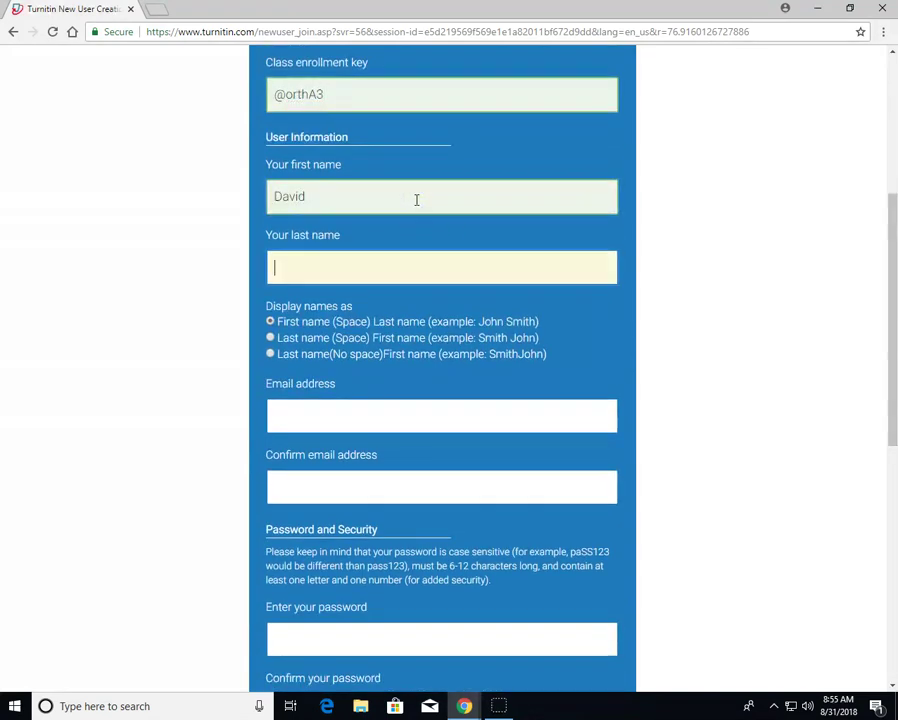
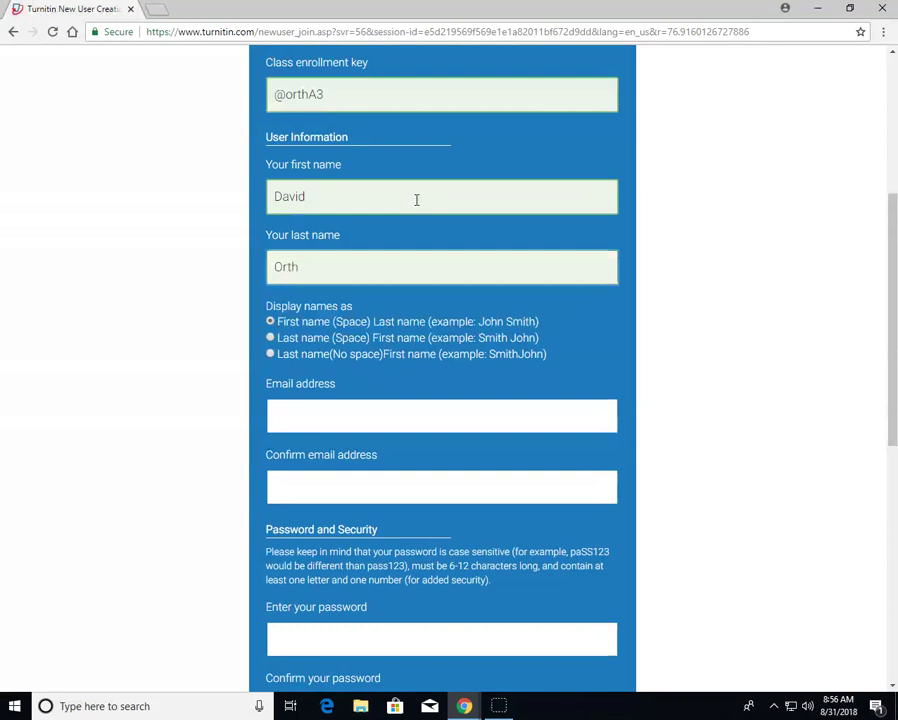
scroll(391, 290, down, 2)
Enter the student's school email address in both Email address and Confirm email address
click(387, 277)
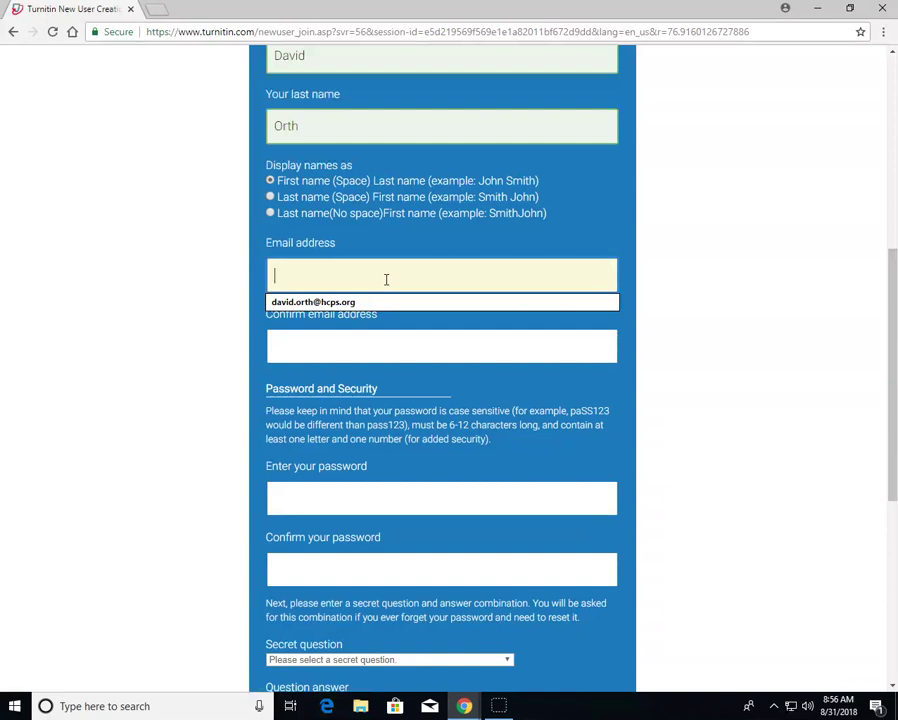
text(username@stud)
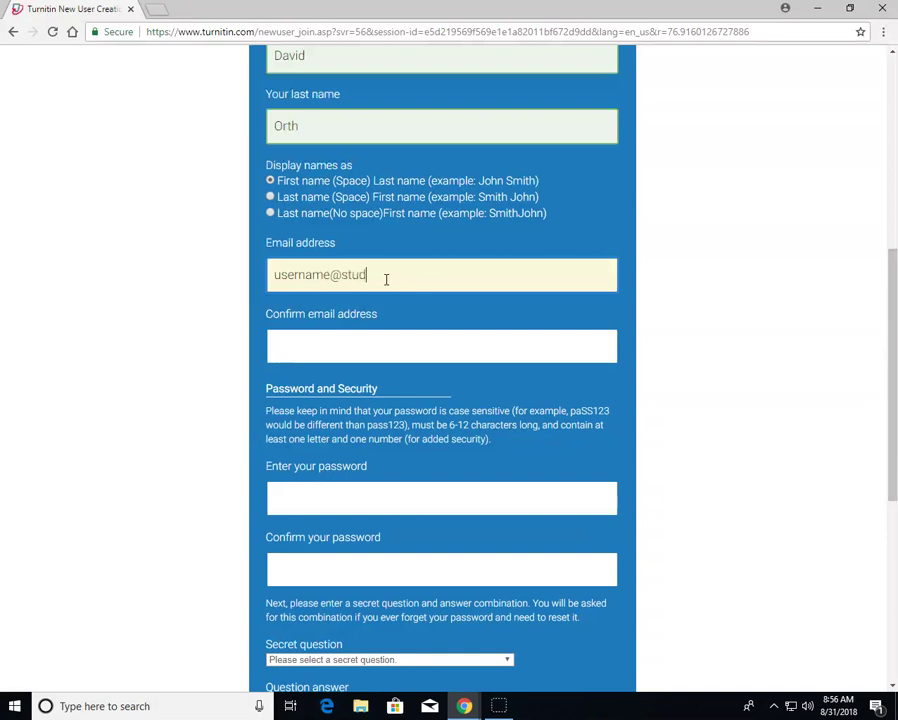
text(ent.nc)
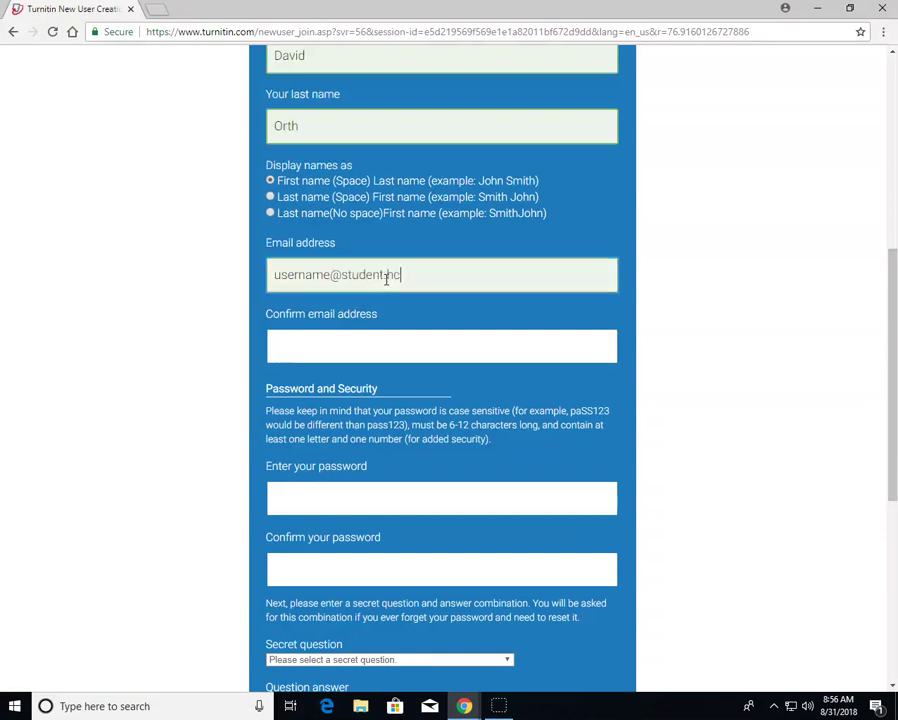
text(ps.org)
key(Tab)
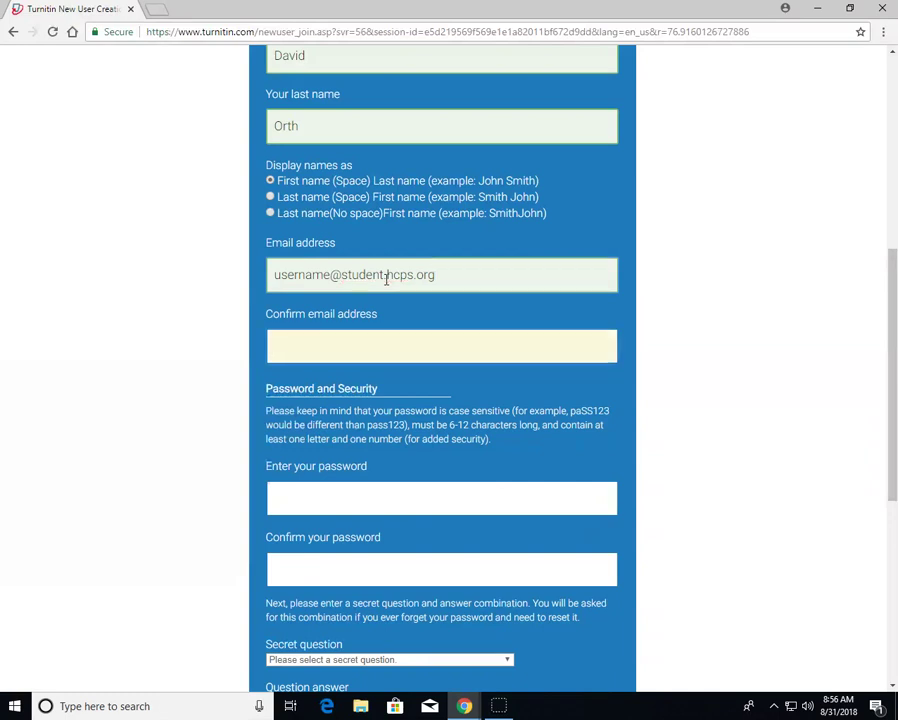
text(username@student)
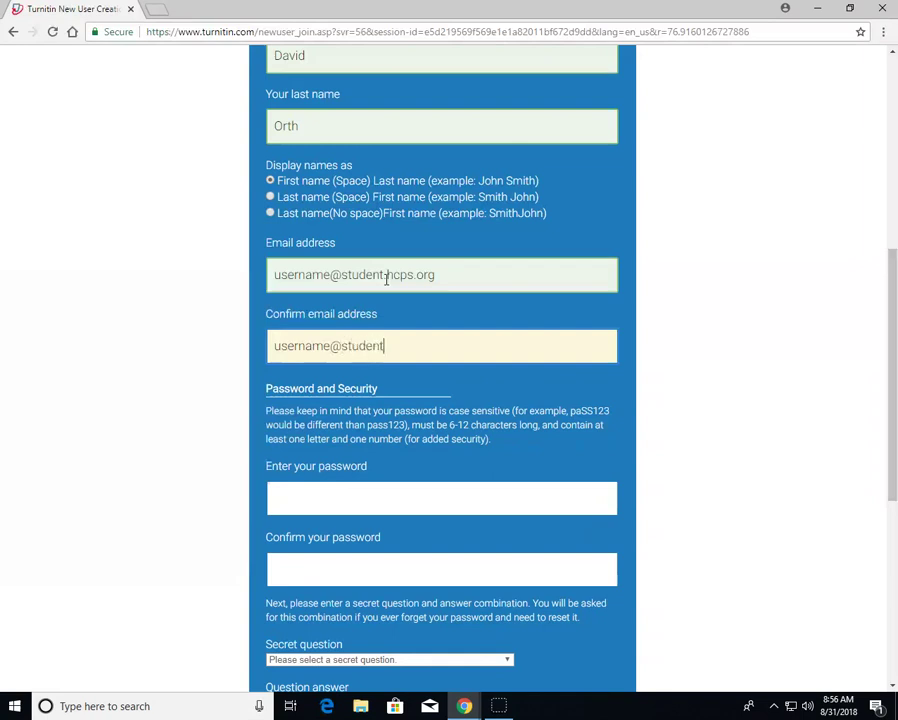
text(.hcps.)
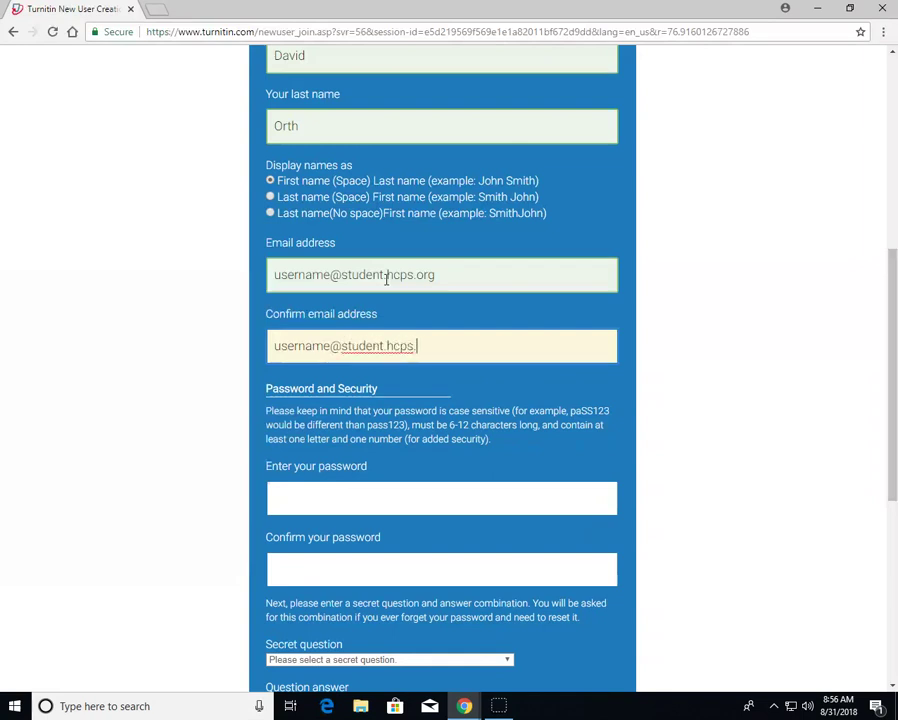
text(org)
key(Tab)
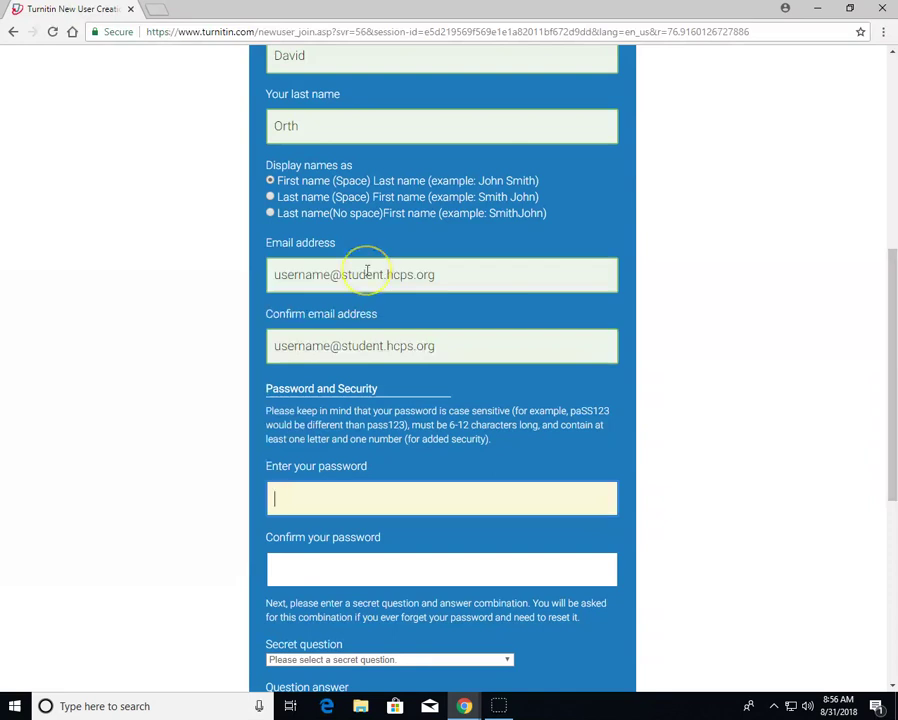
Type an account password, lengthen it when too short, and attempt the confirmation
scroll(367, 272, down, 4)
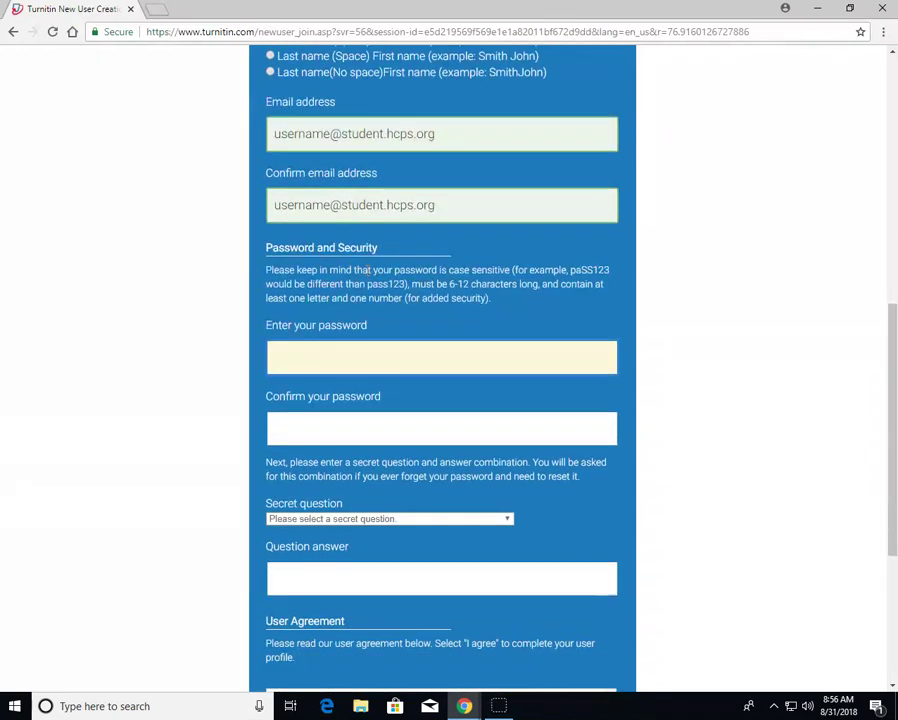
click(364, 226)
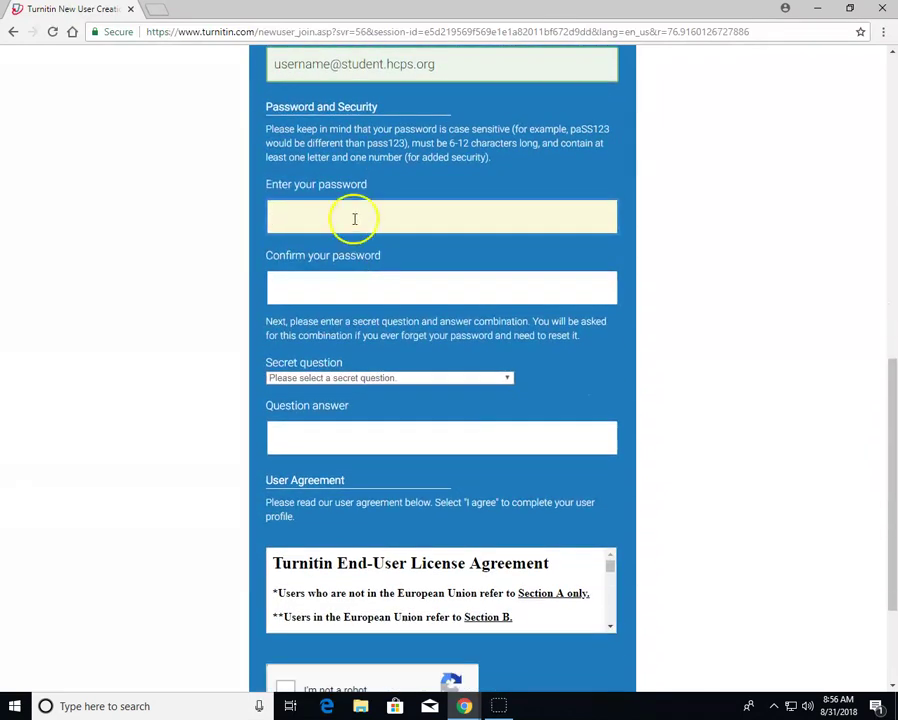
text(•)
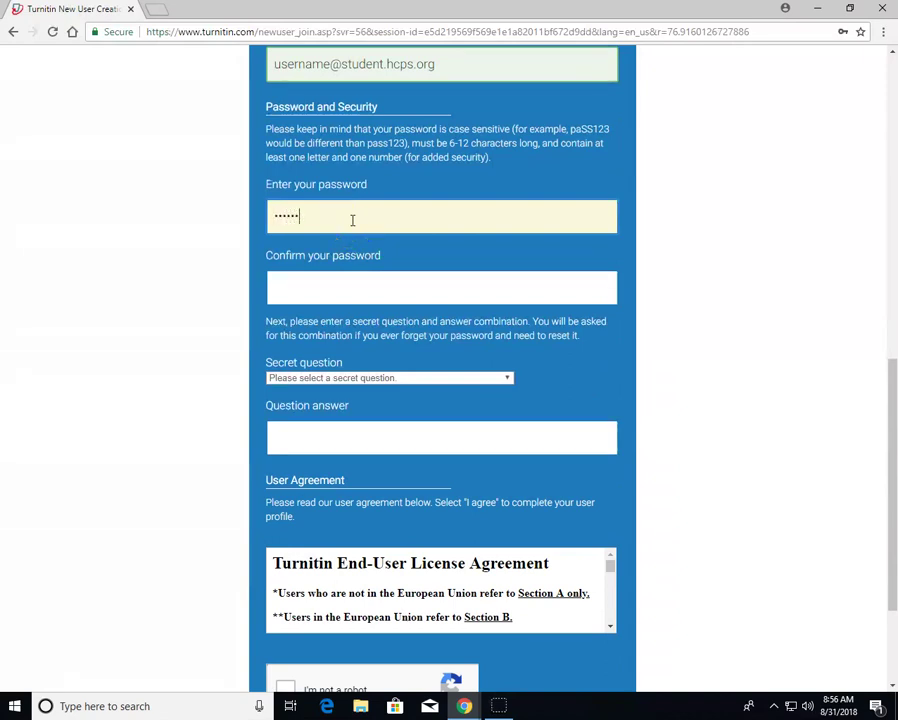
click(320, 282)
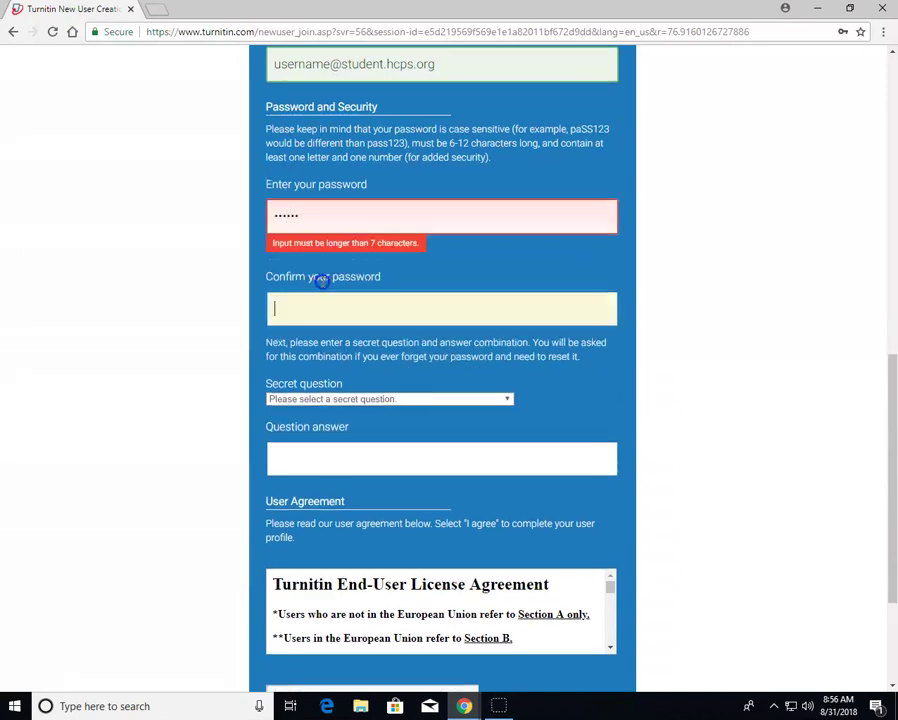
click(352, 216)
text(••••)
click(420, 315)
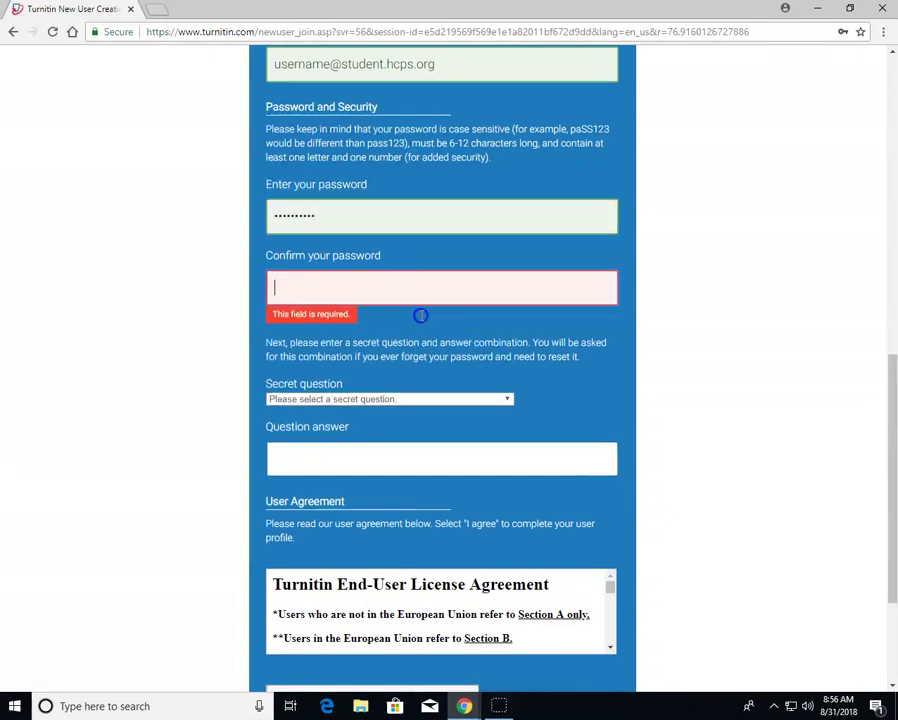
drag(333, 220, 280, 214)
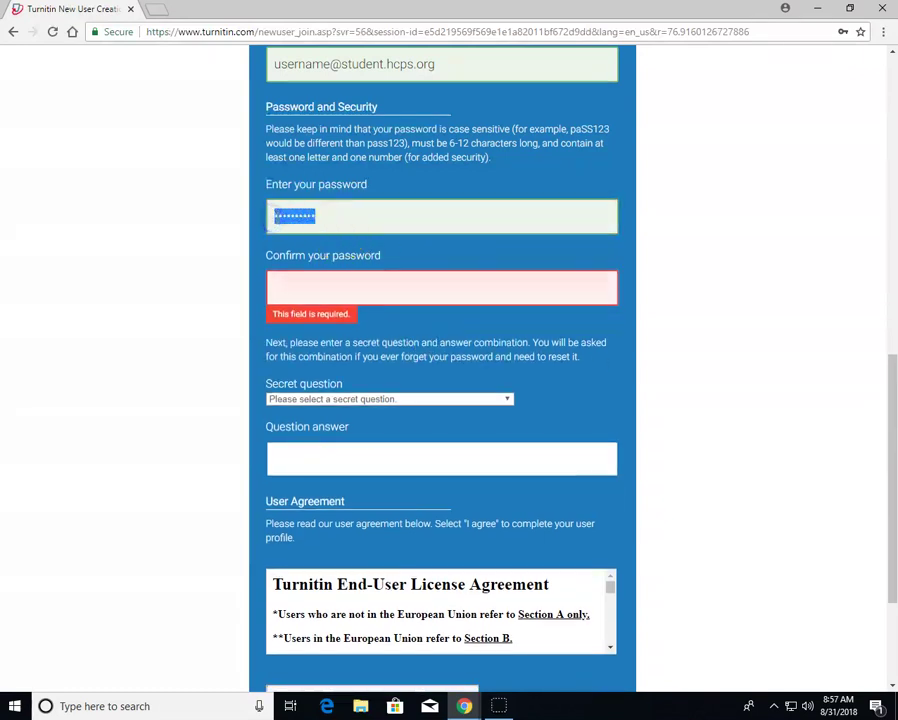
click(305, 282)
text(•••••••)
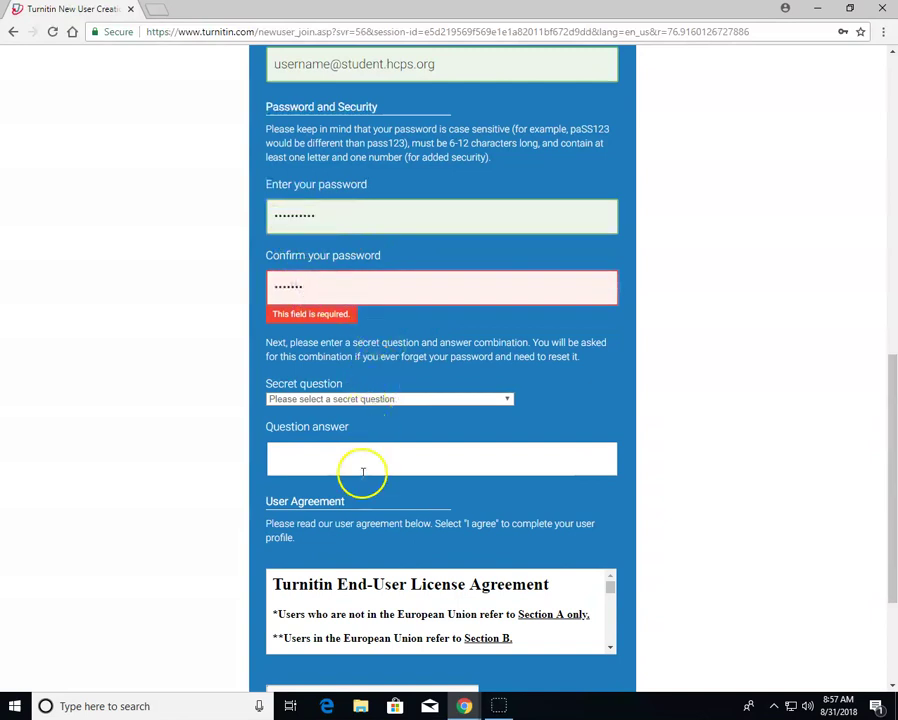
Retype the password and its confirmation so both password fields match and are accepted
click(363, 472)
drag(318, 216, 284, 208)
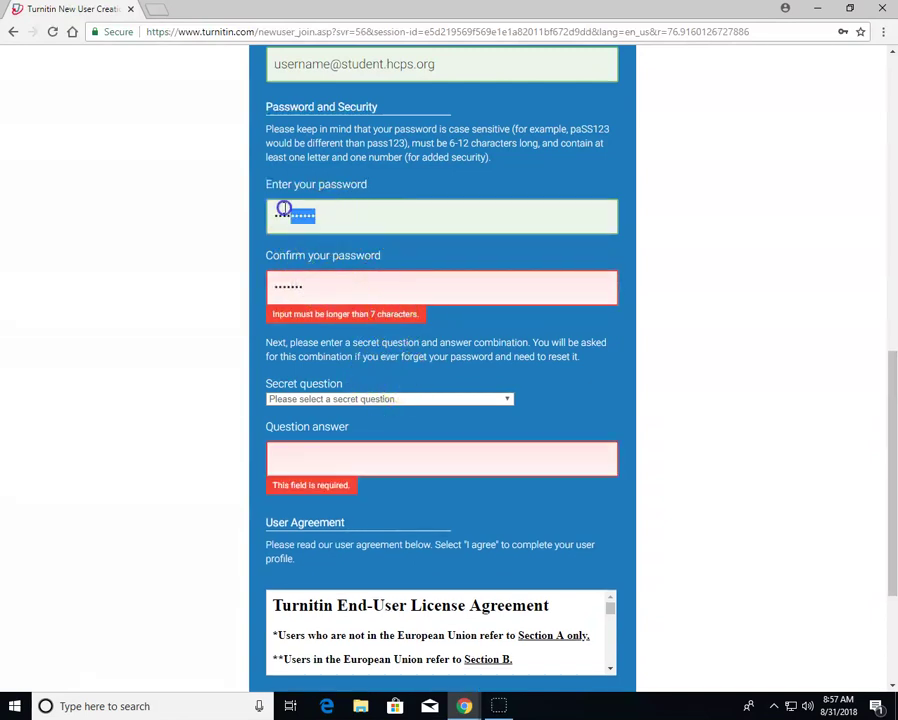
drag(326, 292, 246, 272)
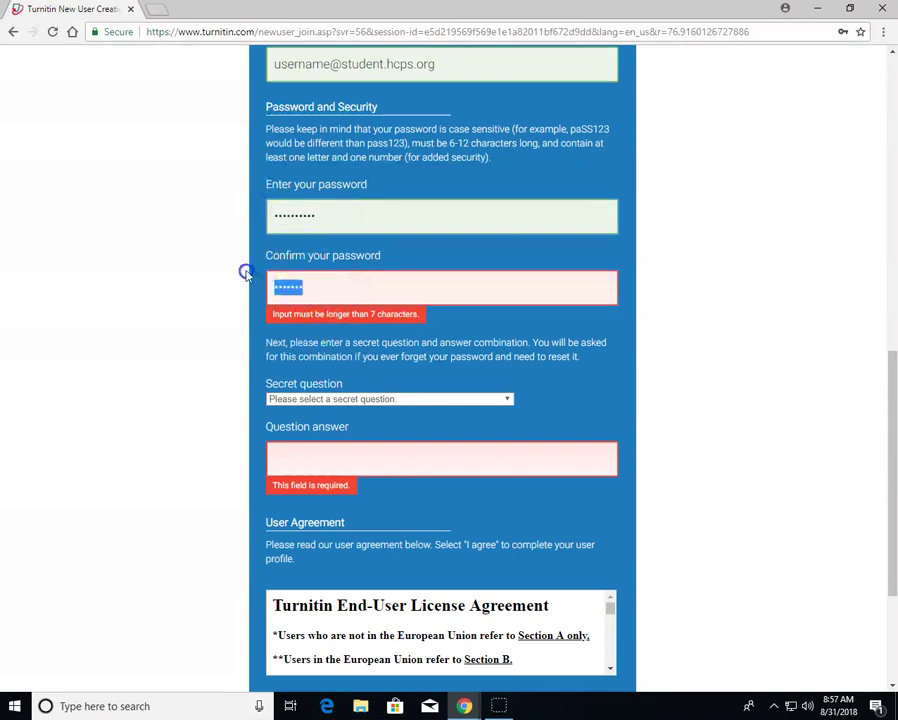
click(384, 416)
click(380, 450)
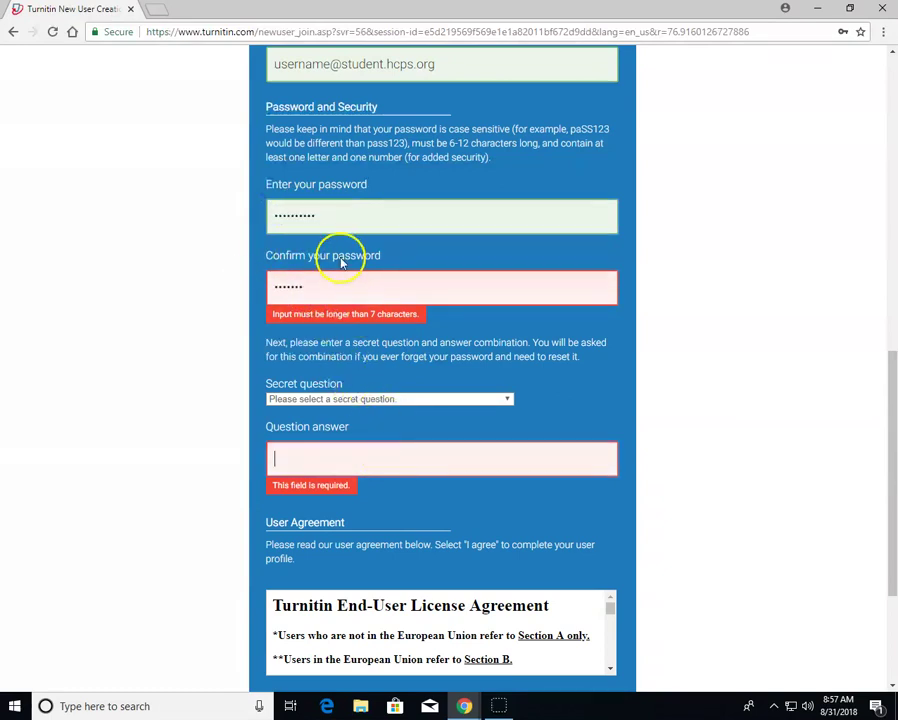
click(311, 284)
drag(311, 276, 236, 190)
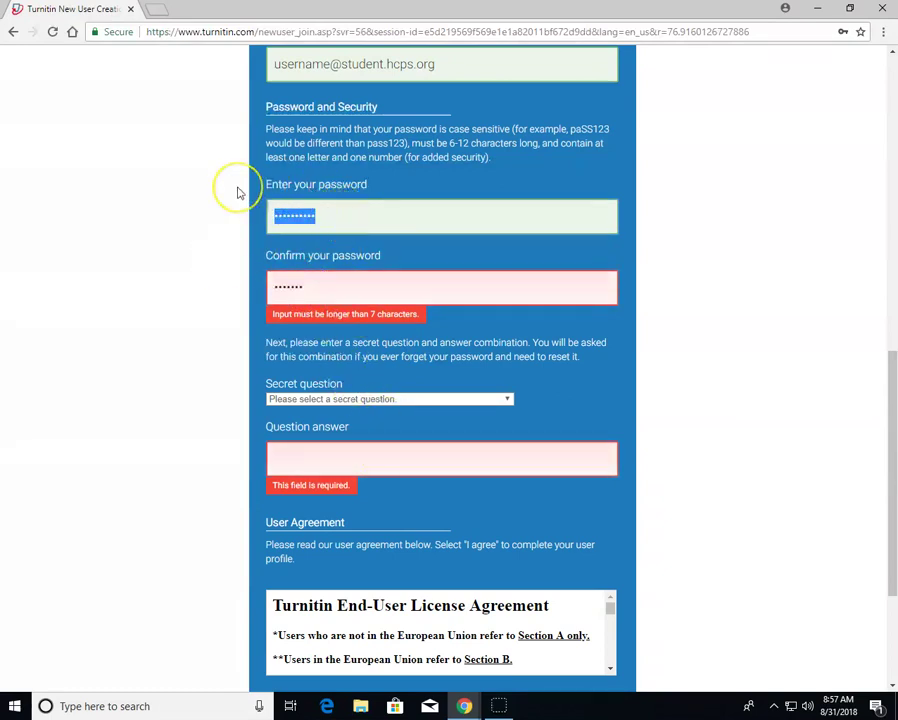
text(•••••)
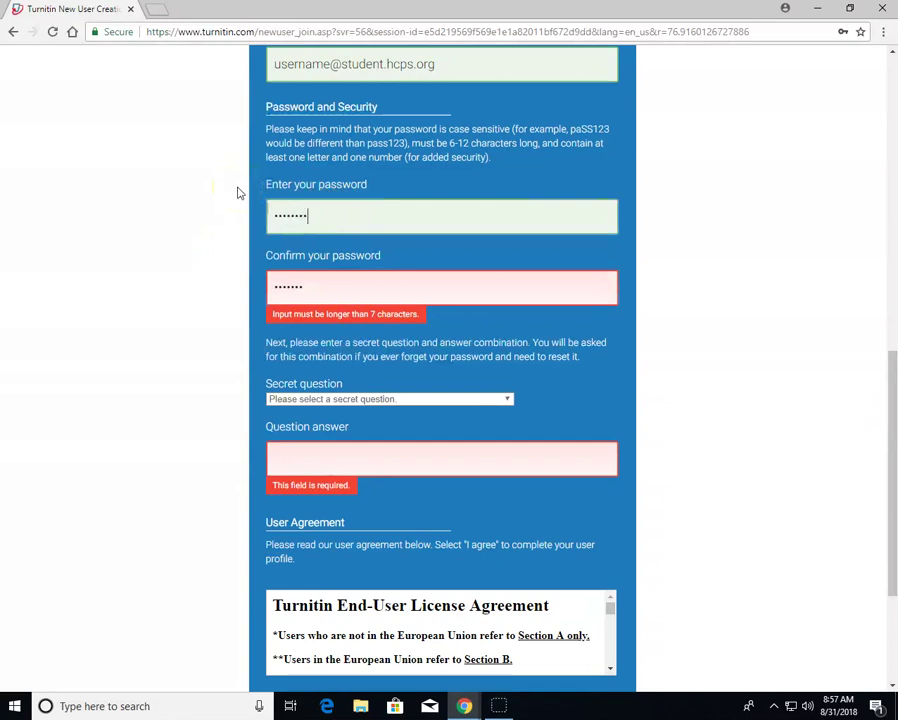
key(Tab)
text(••••••)
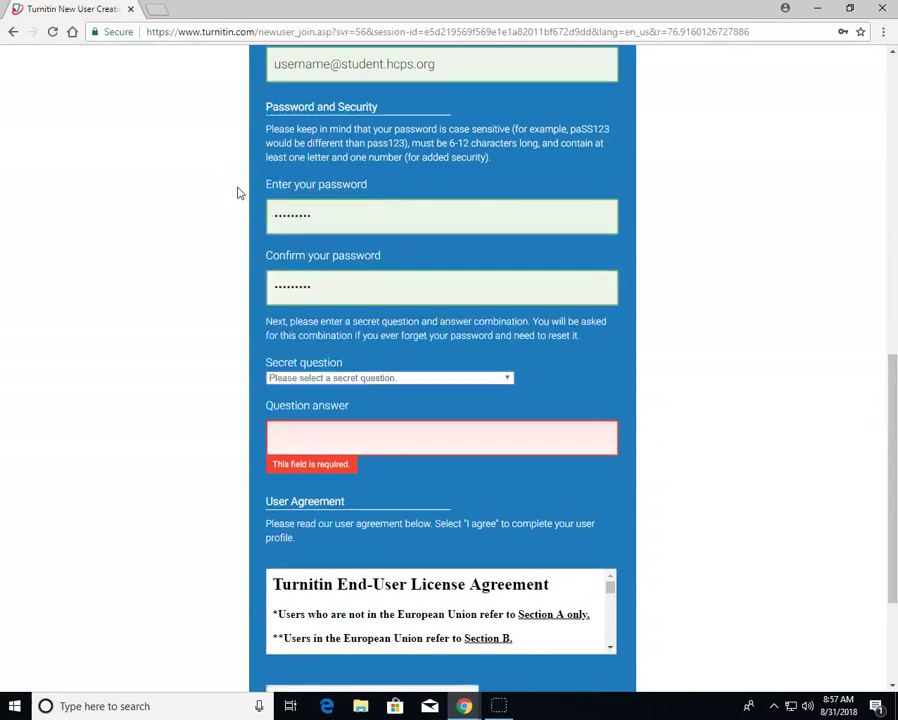
click(507, 378)
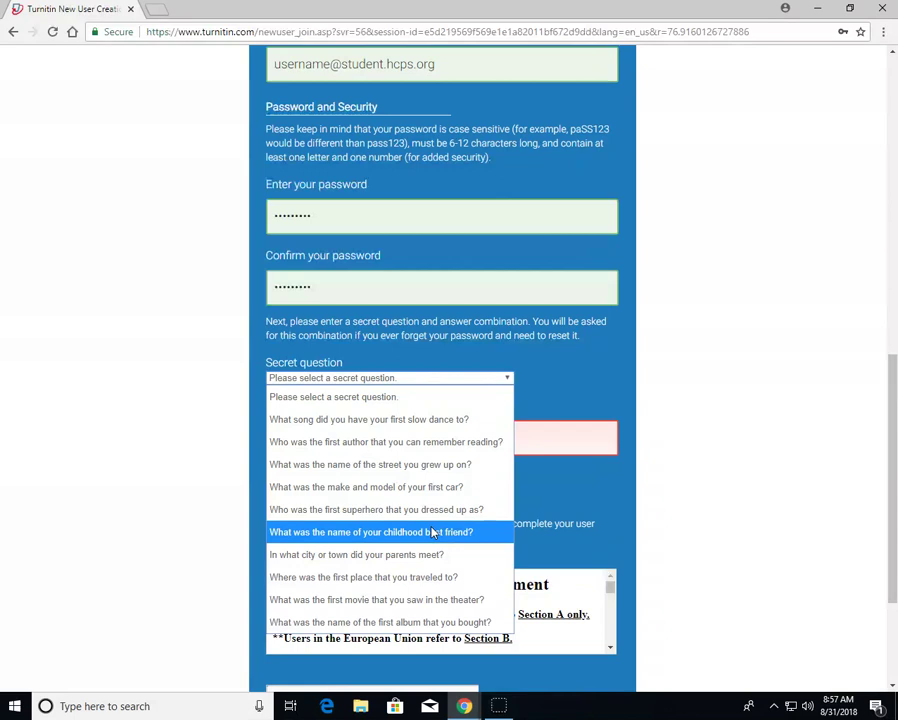
click(512, 506)
scroll(628, 558, down, 1)
scroll(628, 561, down, 1)
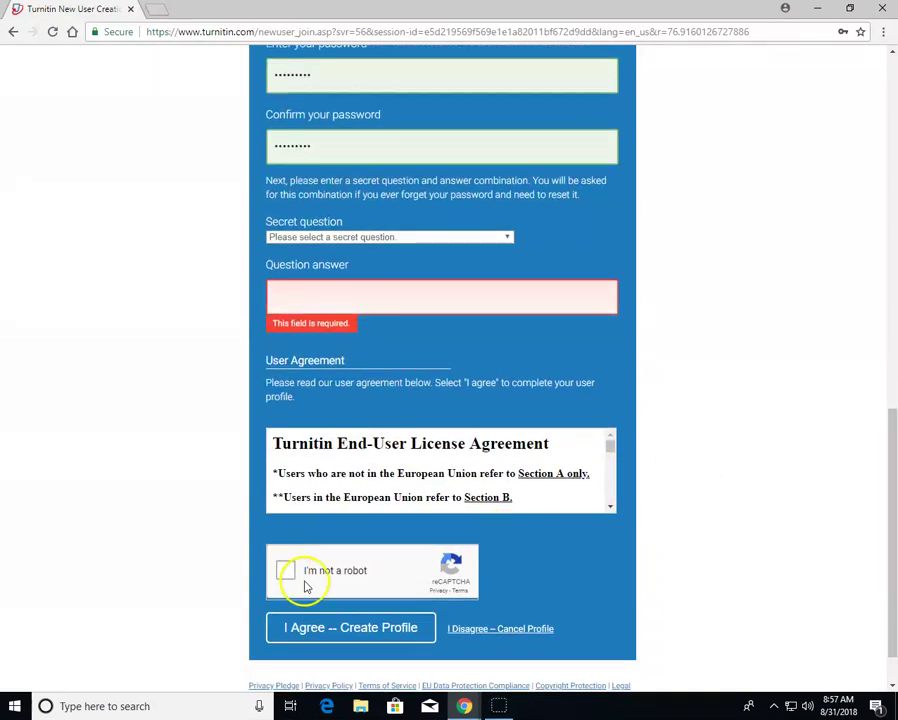
click(338, 622)
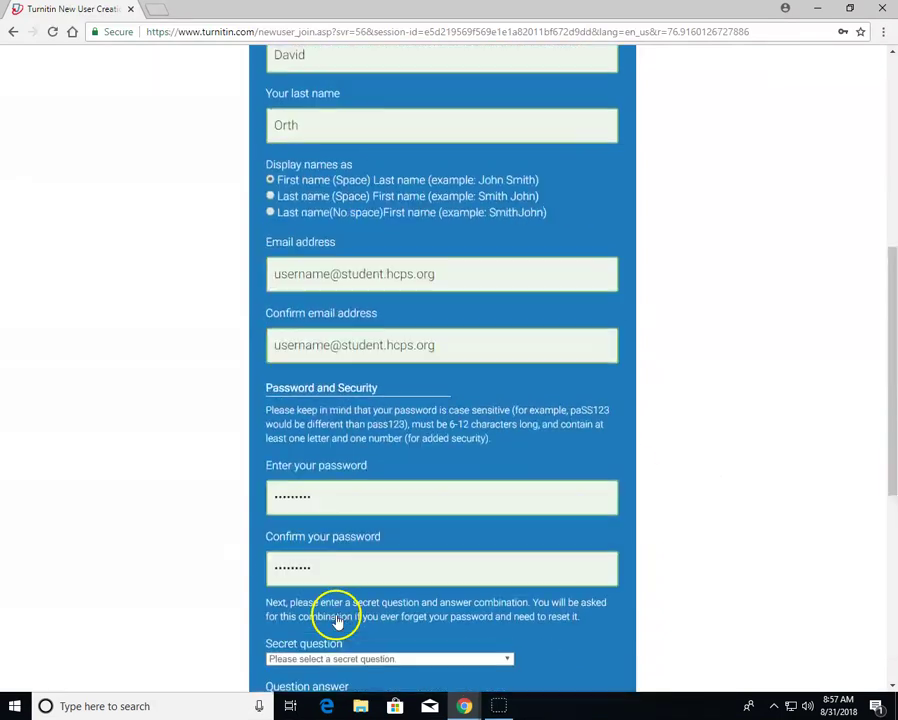